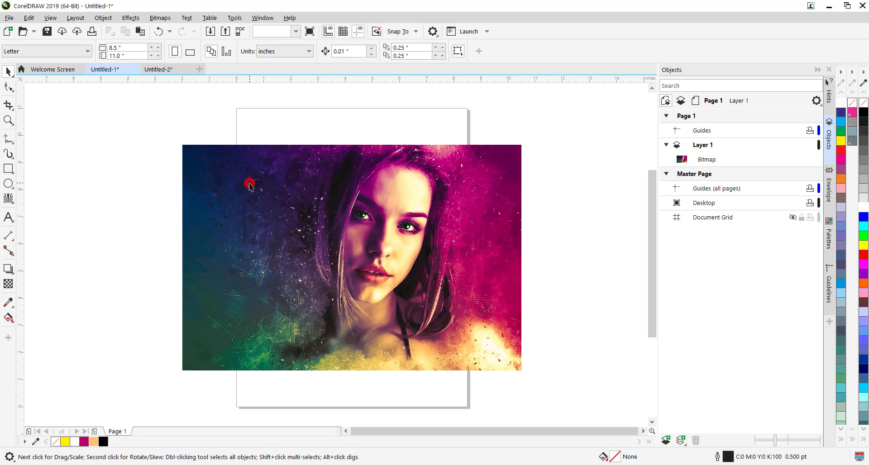
Copy the portrait bitmap and paste a duplicate in place, and undo the paste
click(250, 186)
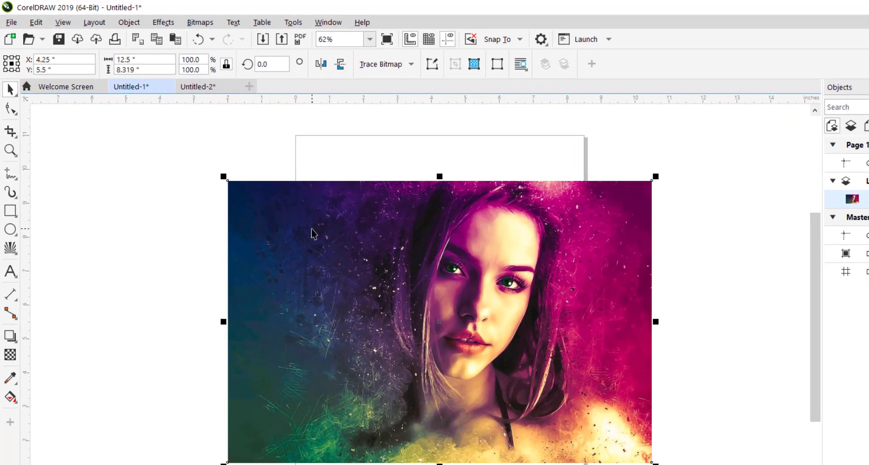
click(250, 184)
right_click(312, 229)
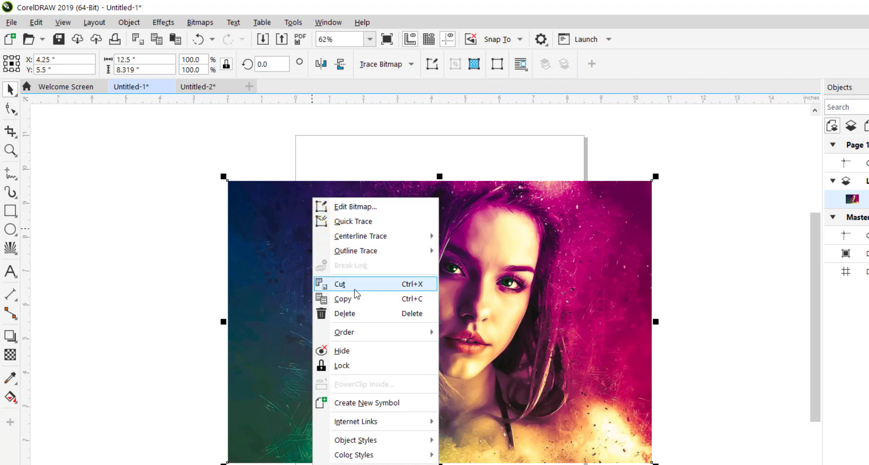
click(351, 300)
right_click(340, 294)
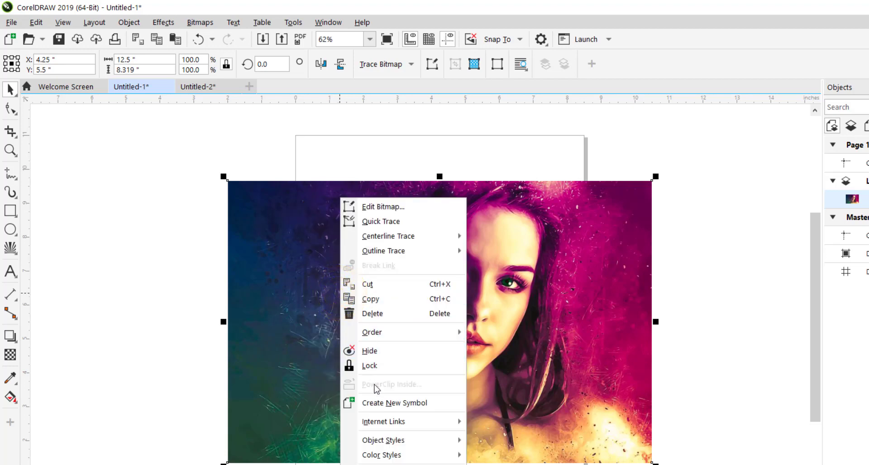
click(162, 304)
right_click(162, 304)
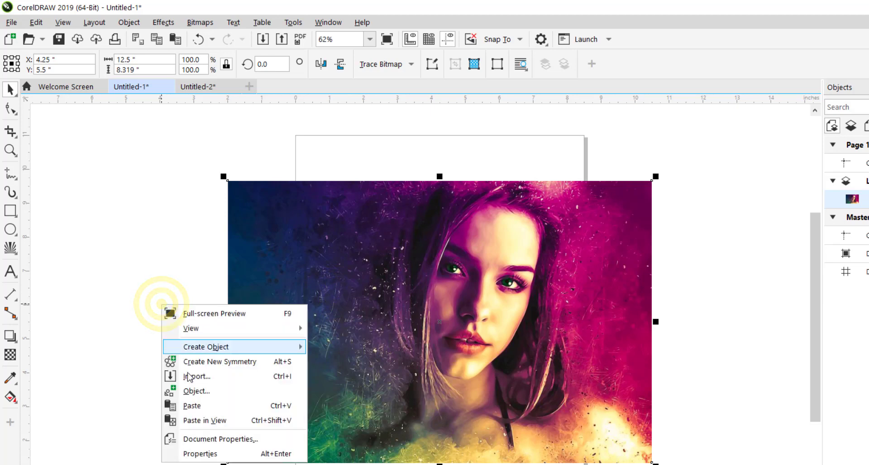
click(190, 406)
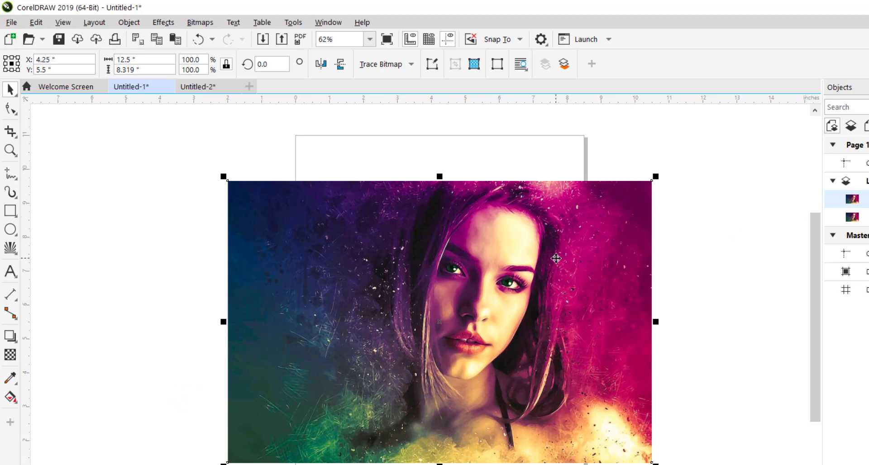
key(ctrl+z)
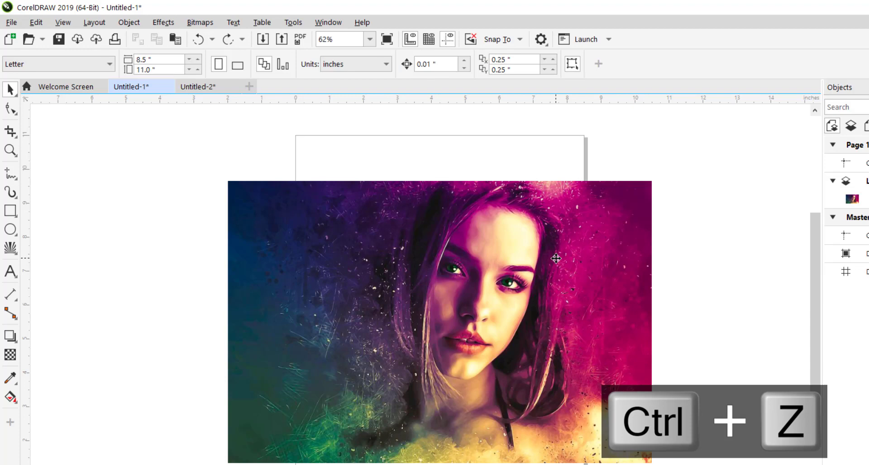
Duplicate the portrait bitmap in place by copying and pasting it, and deselect the copy
click(401, 249)
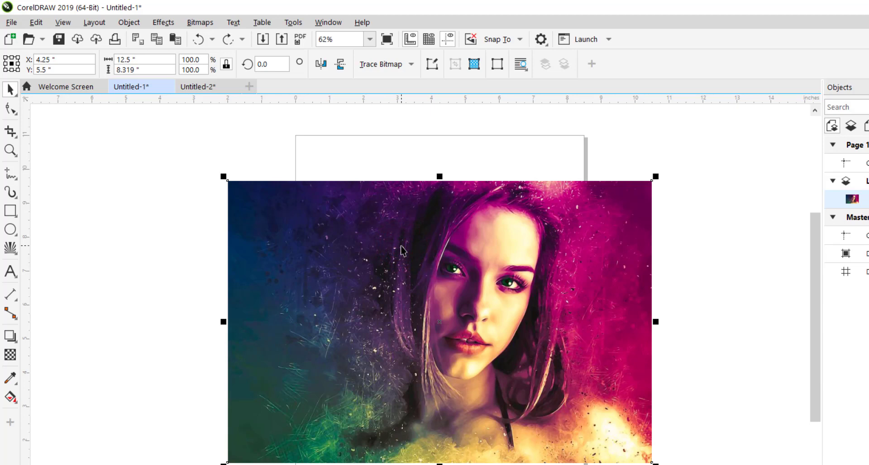
key(ctrl+c)
key(ctrl+v)
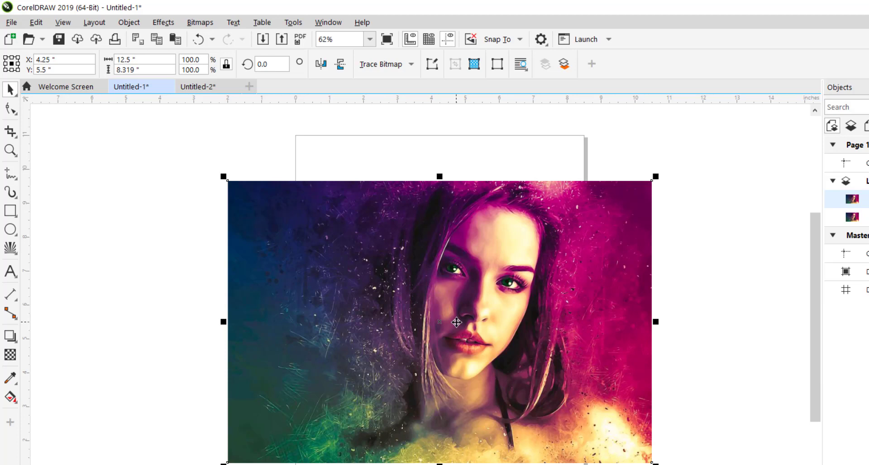
click(135, 238)
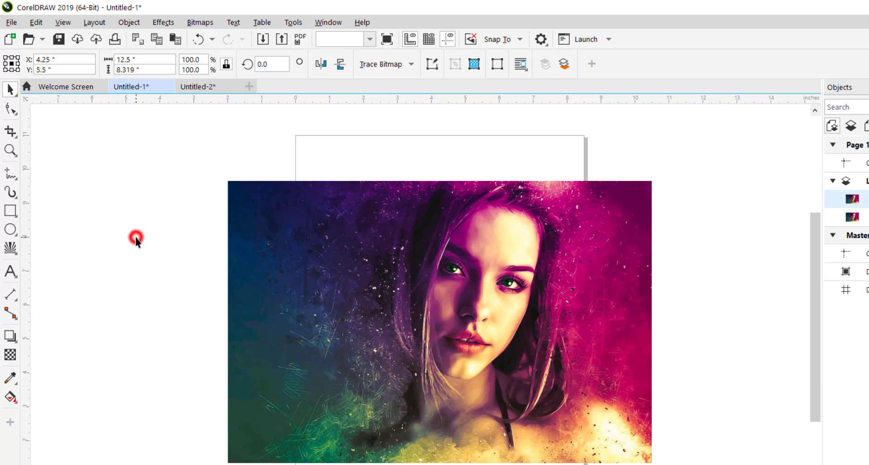
Add artistic text reading COLOR beside the picture in the Impact font at 24 pt, with each letter on its own line
click(10, 272)
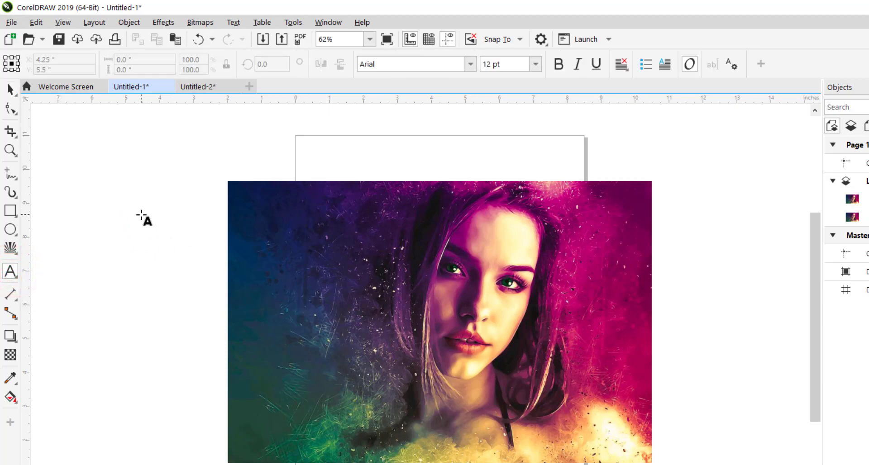
click(143, 216)
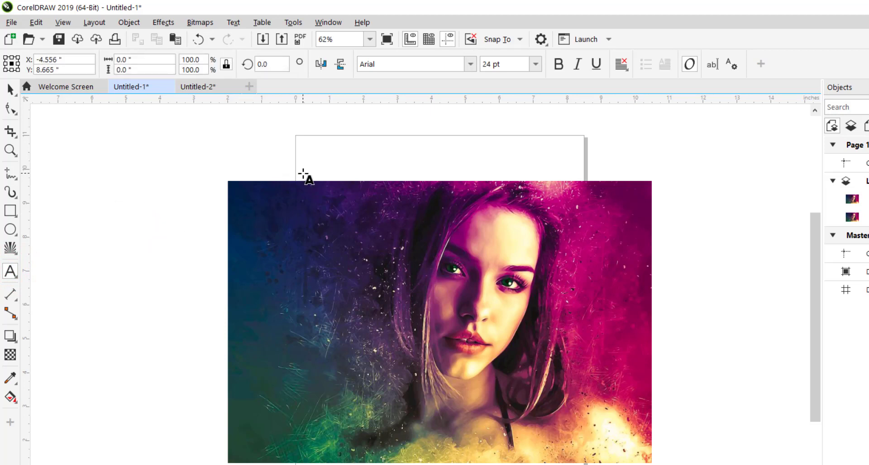
click(471, 65)
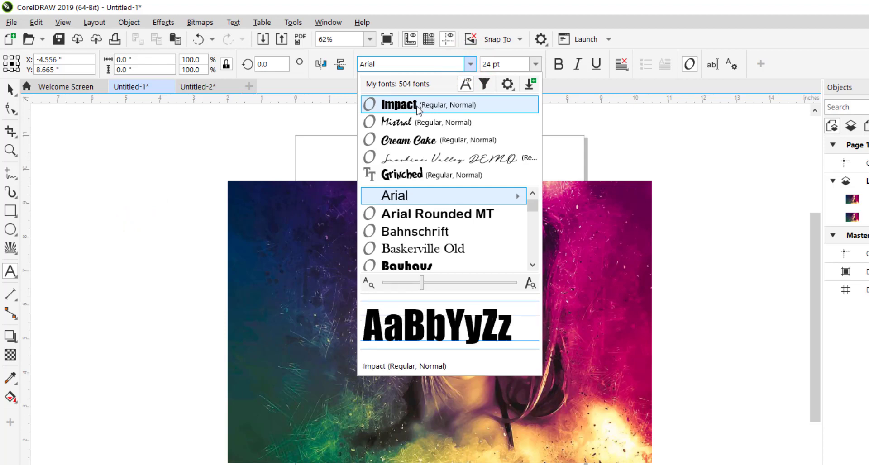
click(417, 105)
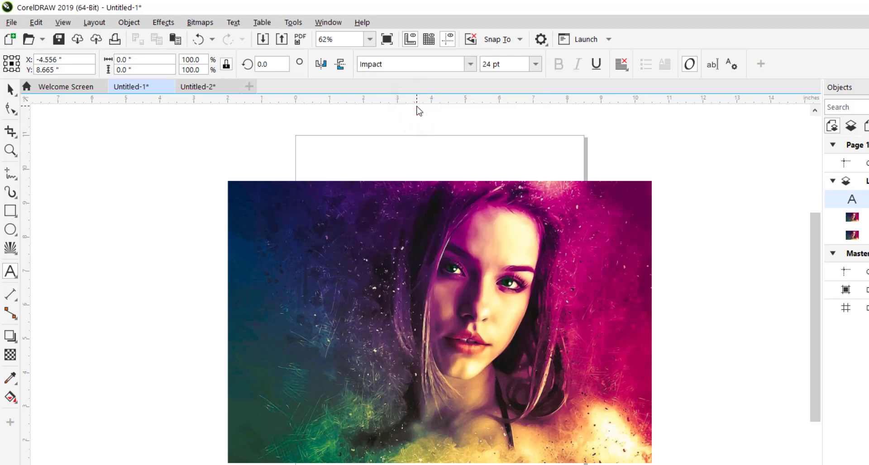
text(C )
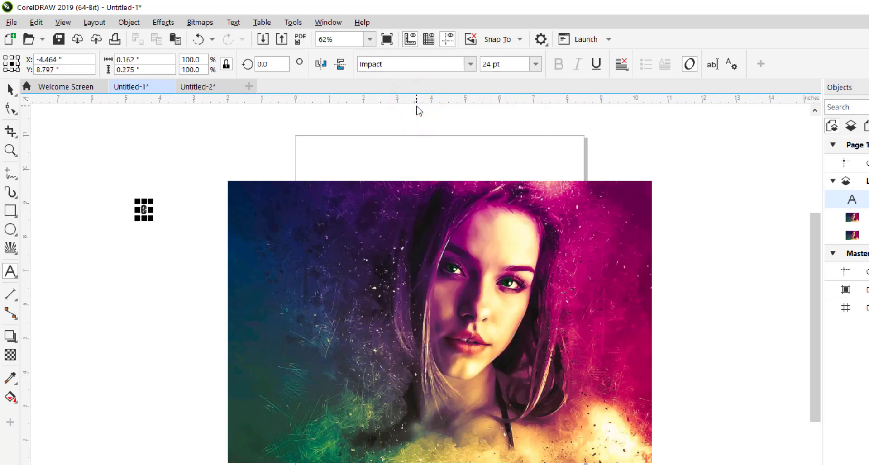
text(O )
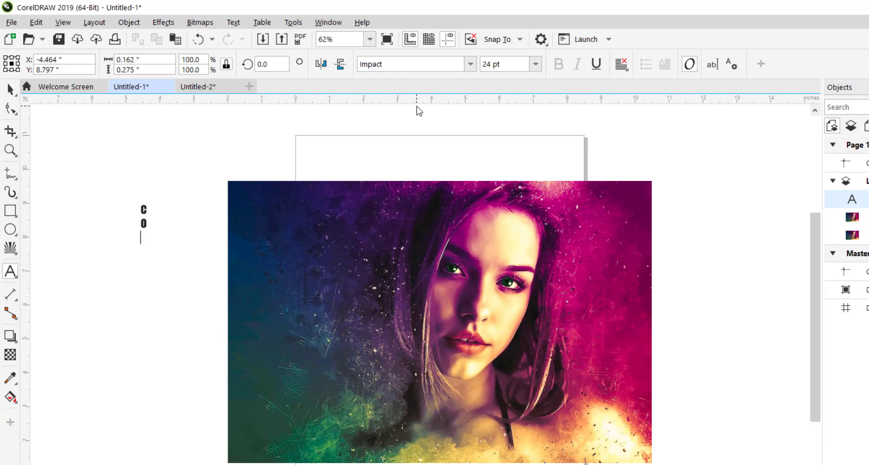
text(L )
text(O )
text(R)
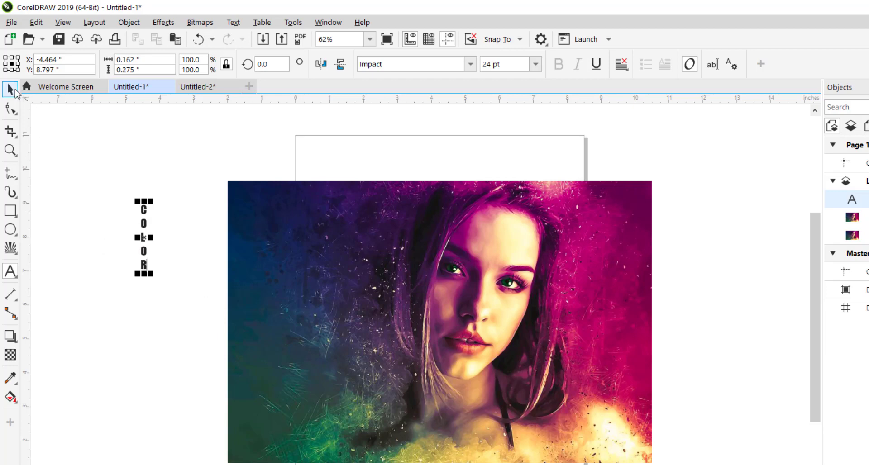
click(15, 89)
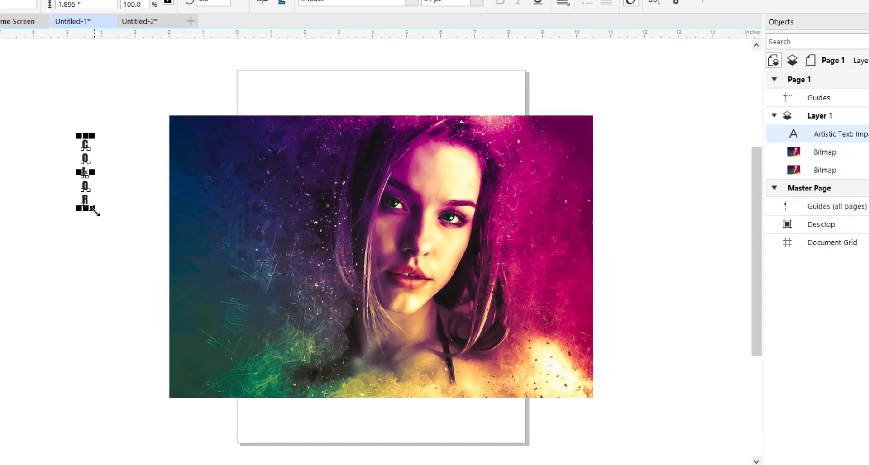
Place the COLOR text on the picture, enlarged to about 8.1 inches tall to span its full height, and fill it yellow
drag(94, 210, 158, 400)
drag(92, 268, 347, 248)
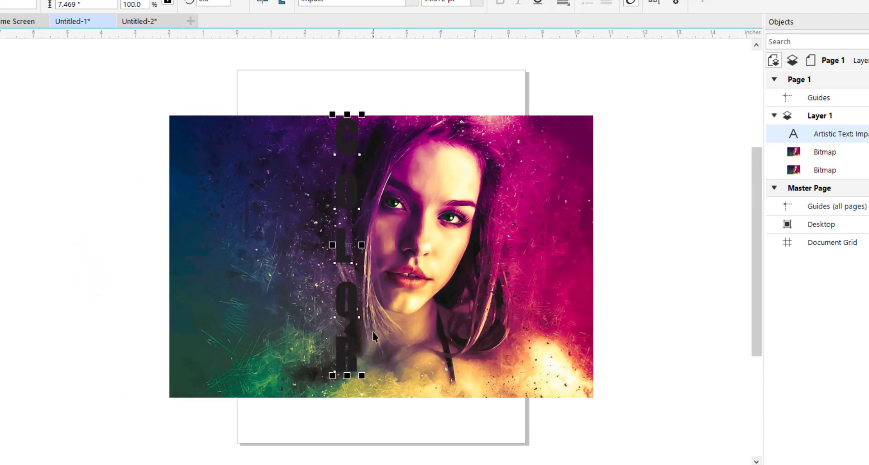
drag(362, 376, 368, 401)
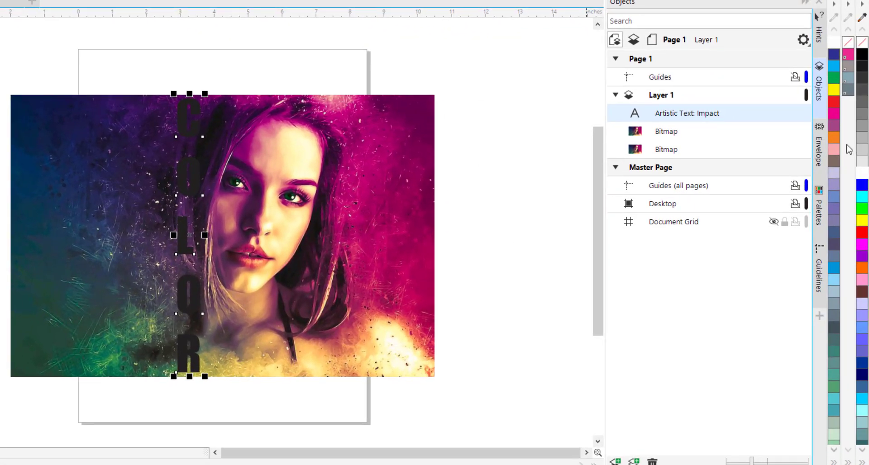
click(833, 89)
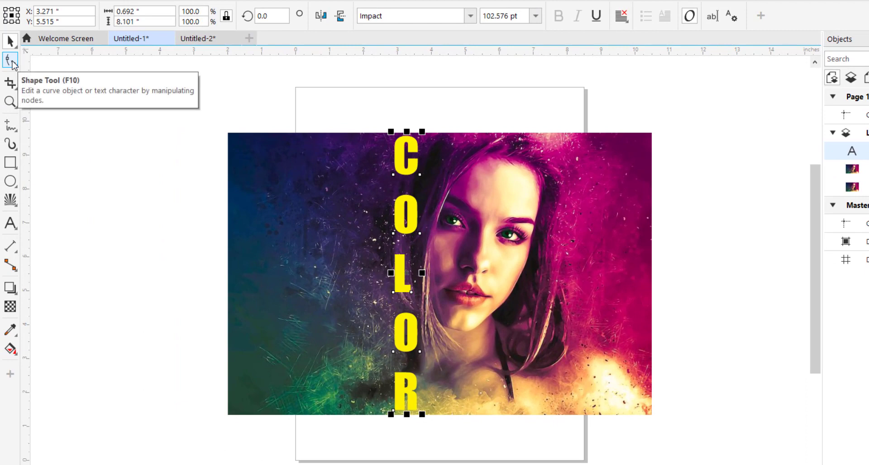
Tighten the line spacing of the COLOR text with the Shape tool so the stacked letters nearly touch
click(11, 62)
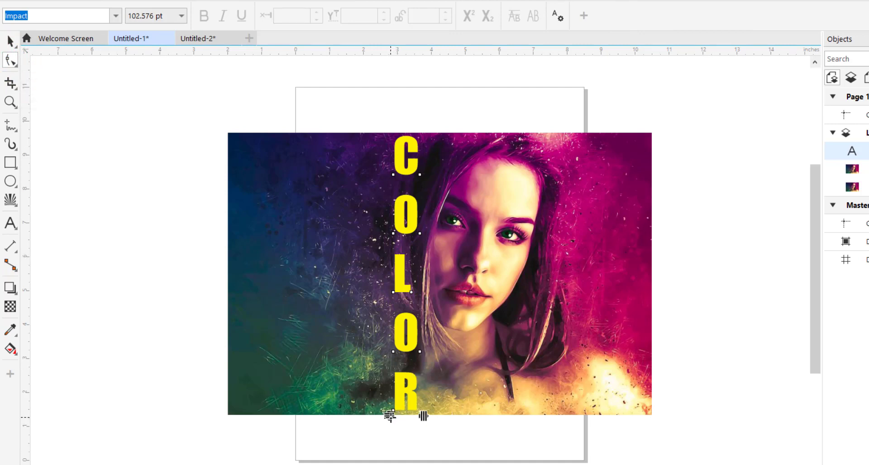
drag(390, 415, 389, 316)
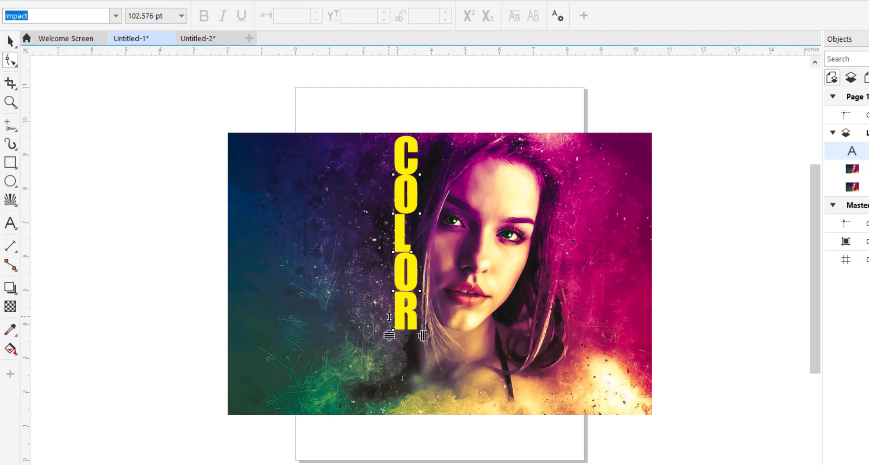
click(10, 41)
click(10, 41)
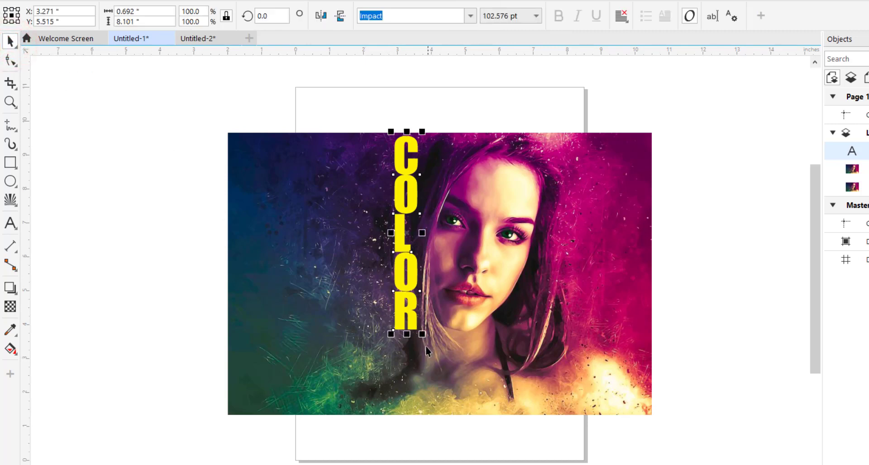
Enlarge the COLOR text to about 8.12 inches tall, spanning the picture's height, and move it over one side of the face
drag(421, 334, 449, 414)
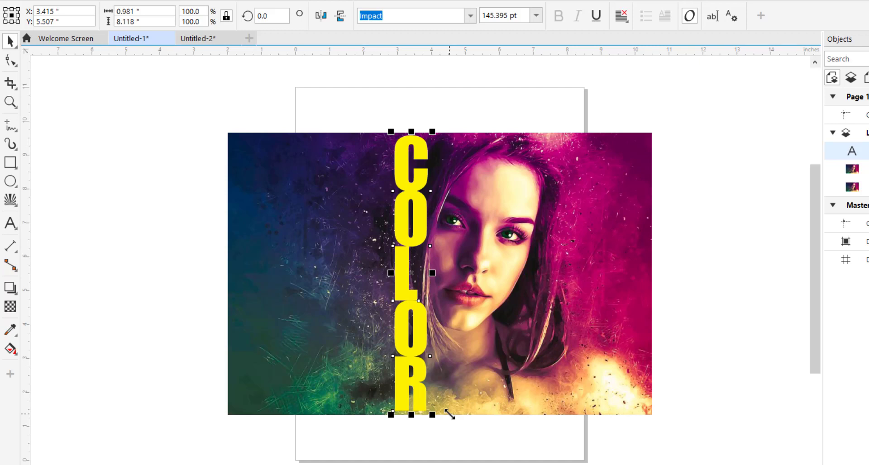
drag(408, 240, 440, 240)
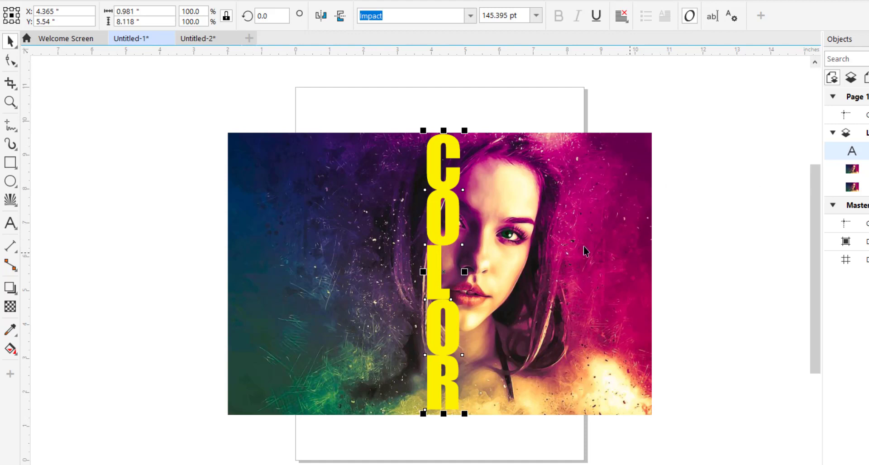
click(174, 218)
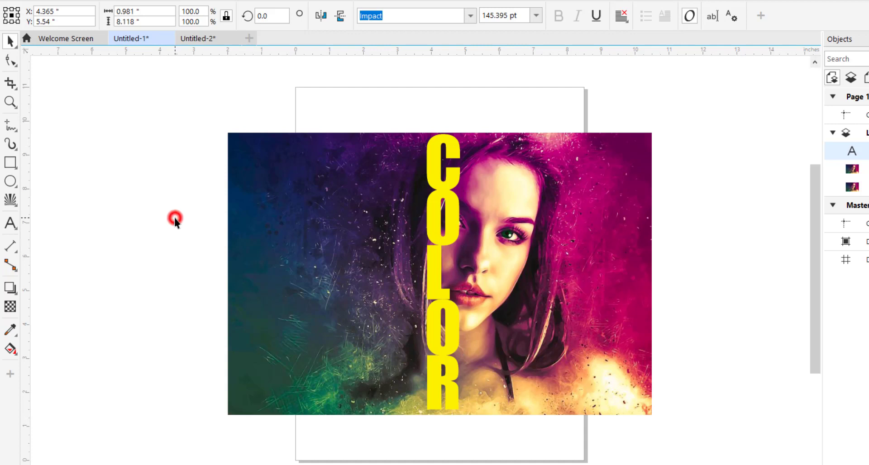
PowerClip the upper portrait bitmap inside the yellow COLOR text
click(267, 222)
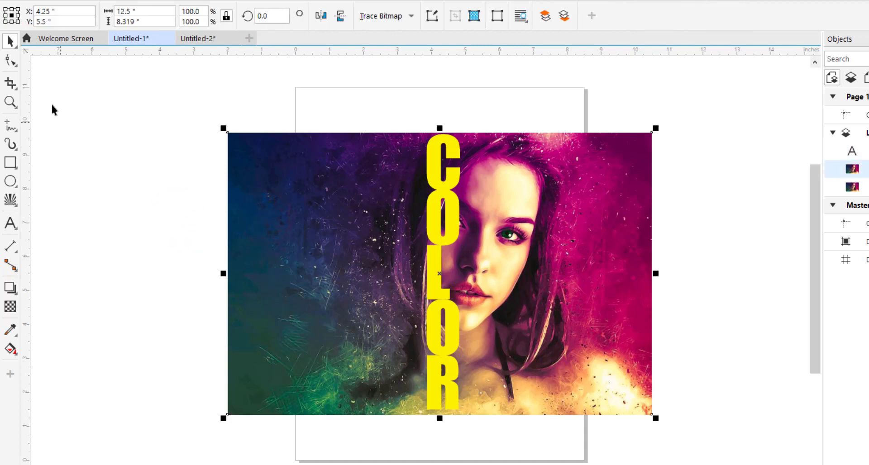
right_click(327, 224)
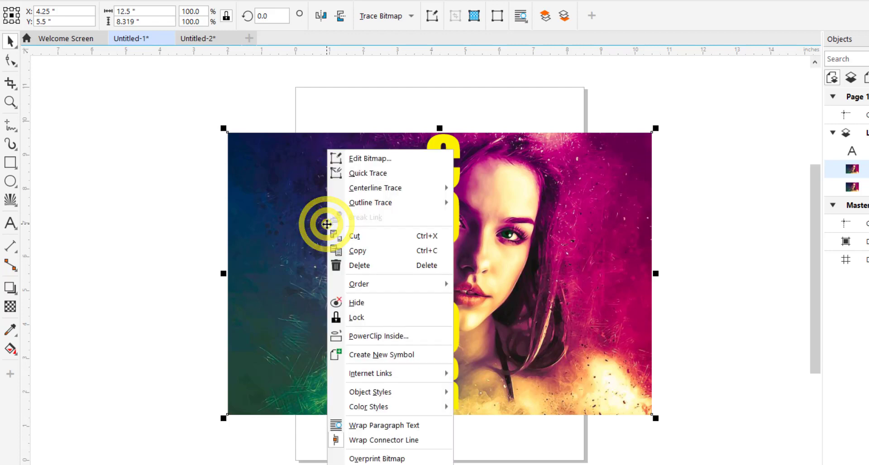
click(365, 336)
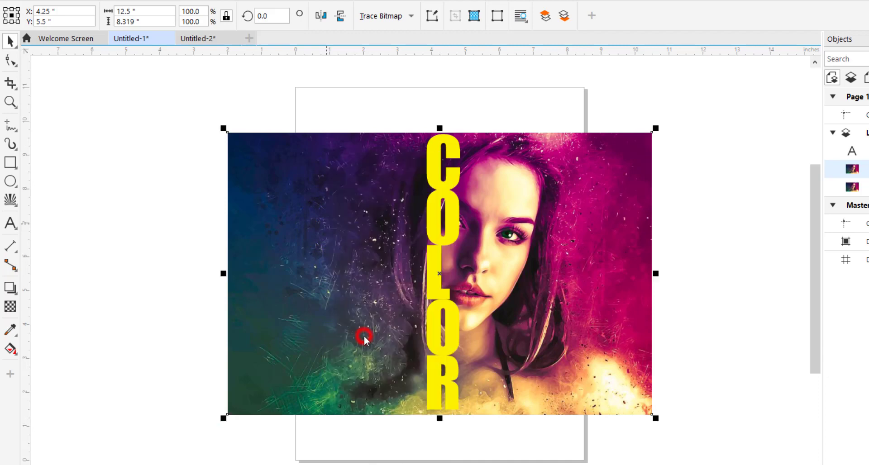
click(364, 335)
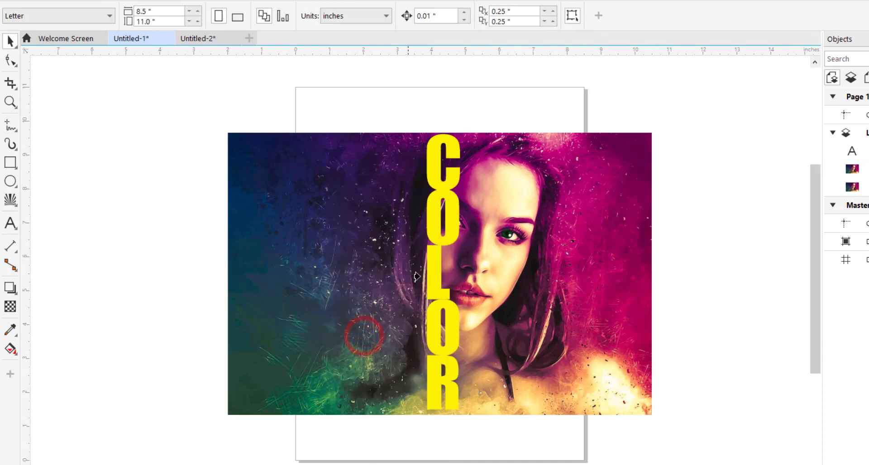
click(430, 234)
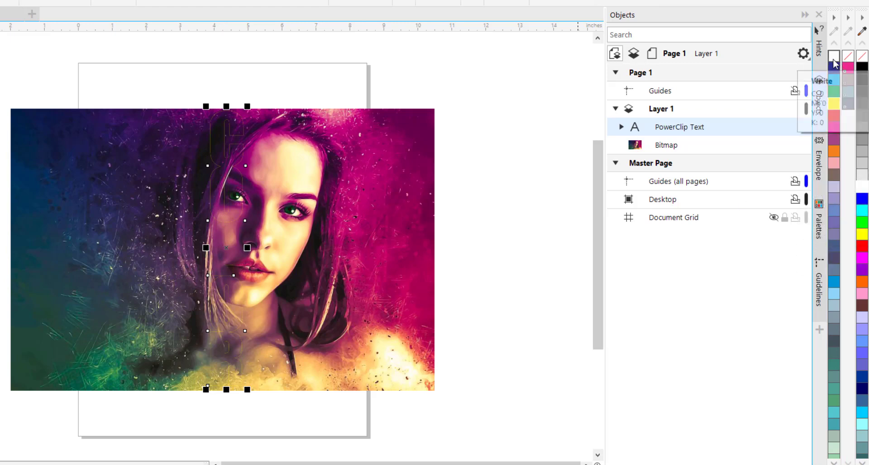
Give the COLOR text a white 8.0 pt outline set behind the fill and scaling with the object
right_click(834, 63)
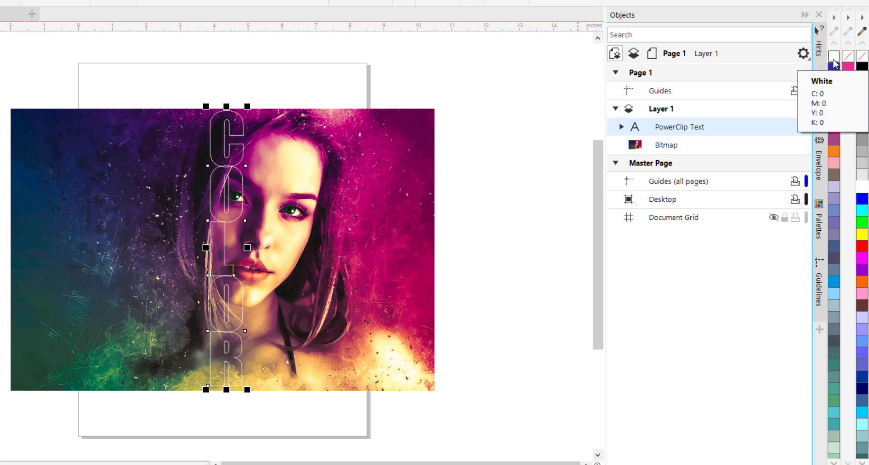
click(833, 57)
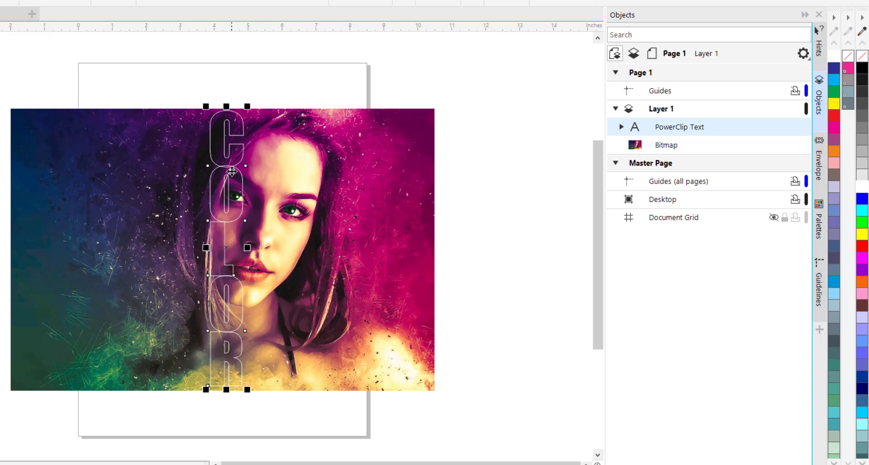
key(F12)
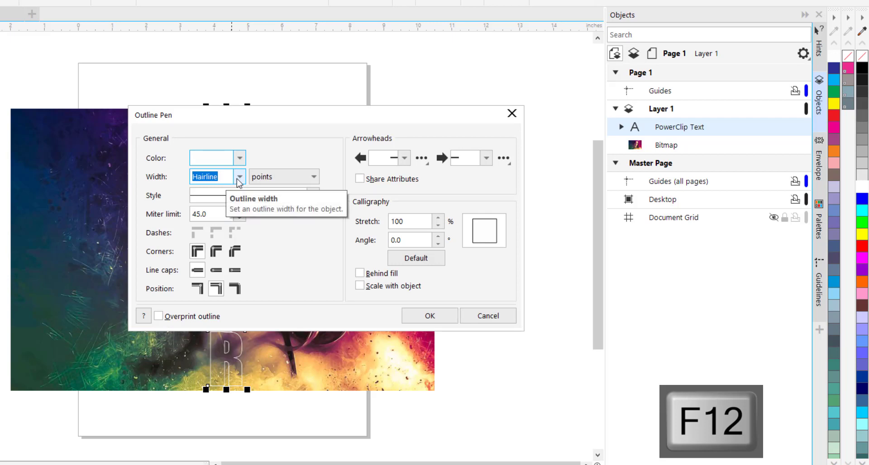
click(237, 178)
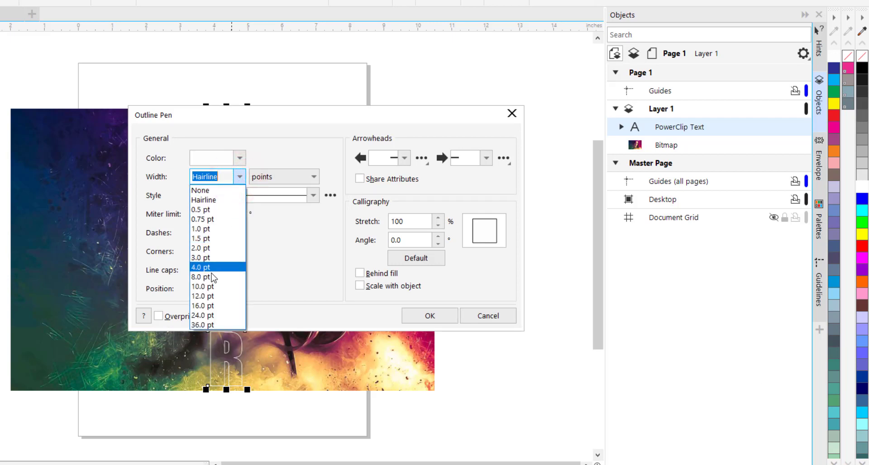
click(211, 277)
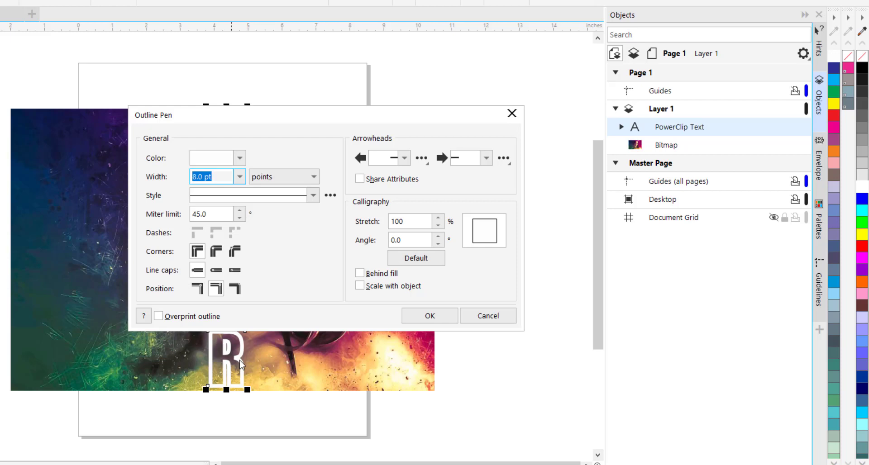
click(361, 274)
click(360, 286)
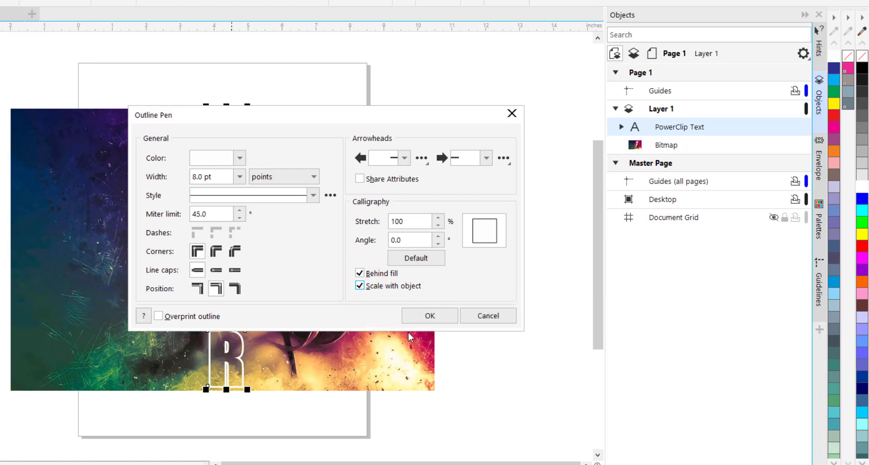
click(429, 316)
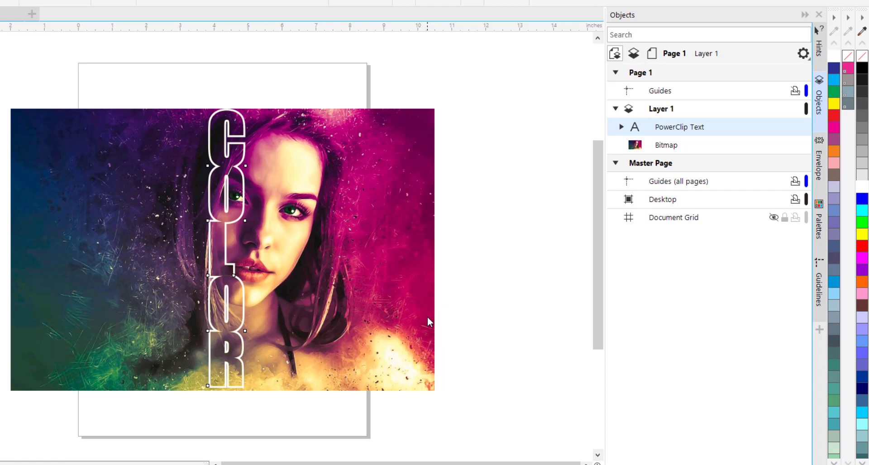
Stretch the outlined COLOR text slightly past the picture's lower and upper edges
click(234, 367)
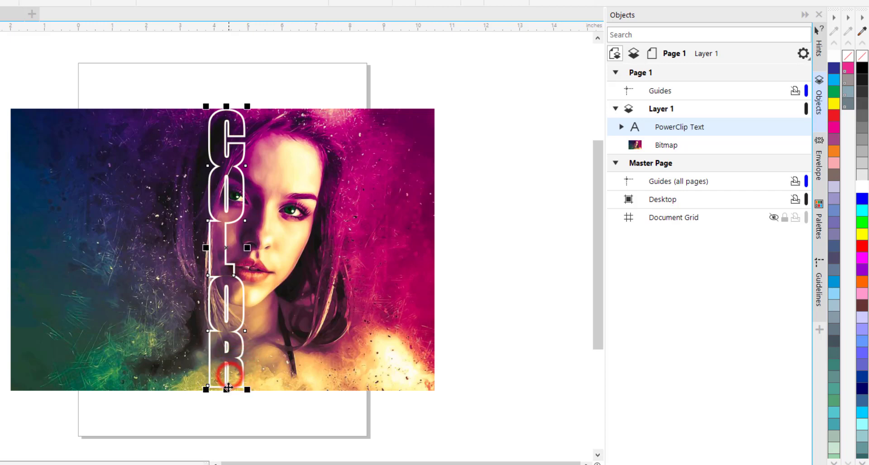
drag(227, 391, 226, 394)
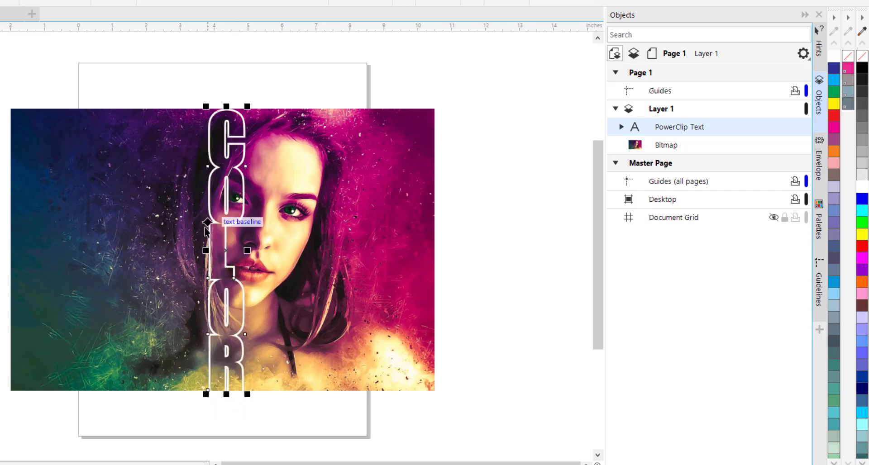
drag(227, 106, 226, 104)
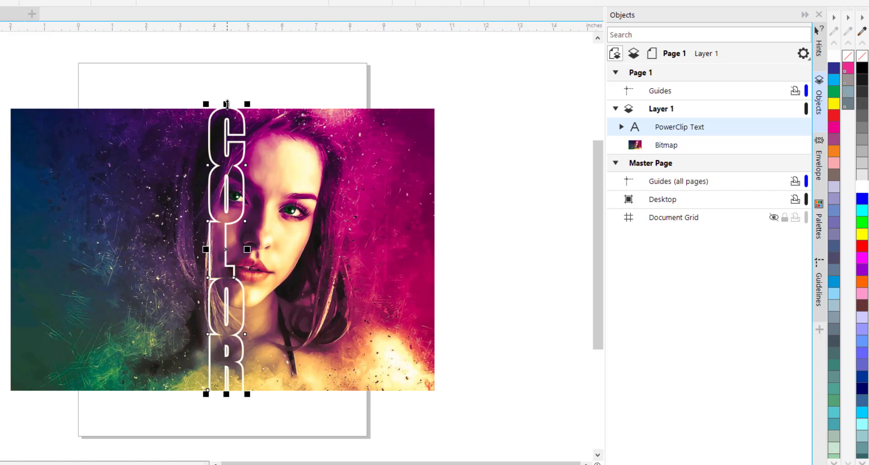
Crop away the background bitmap's left part with the Shape tool so its edge runs down the middle of the COLOR letters
click(5, 141)
click(38, 149)
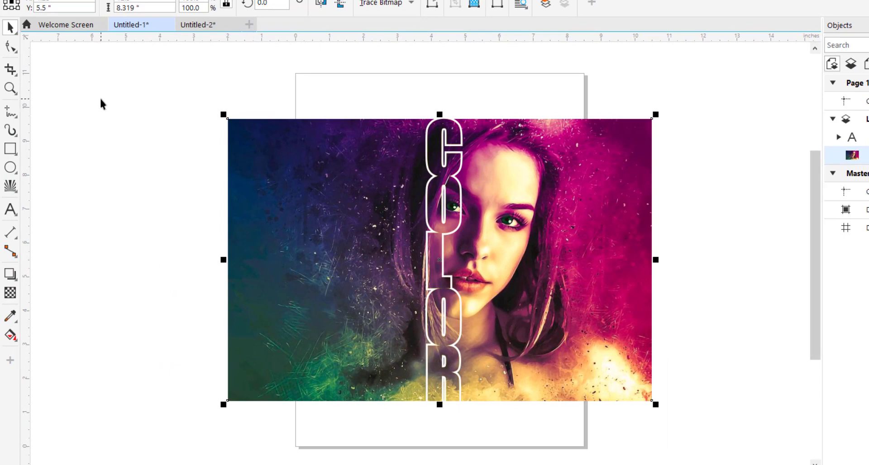
click(10, 46)
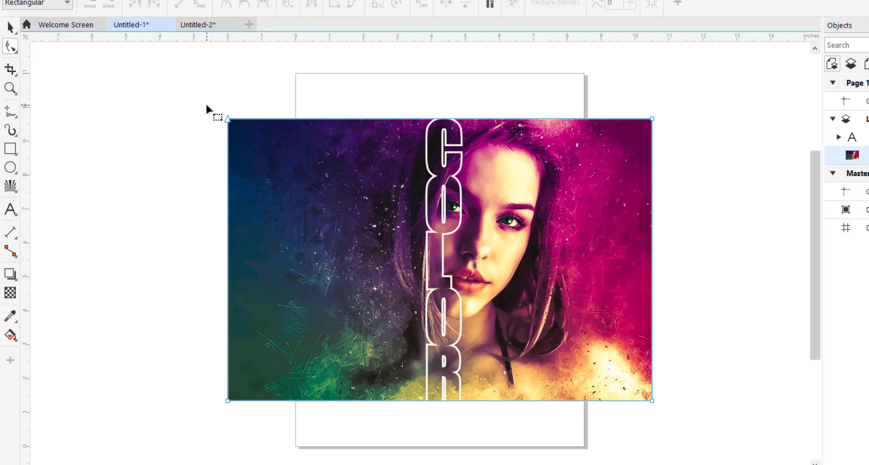
drag(207, 105, 300, 428)
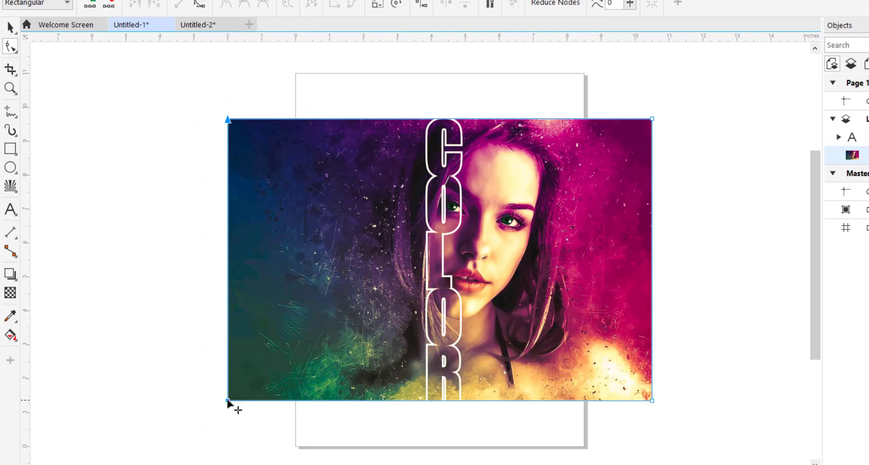
drag(227, 400, 435, 400)
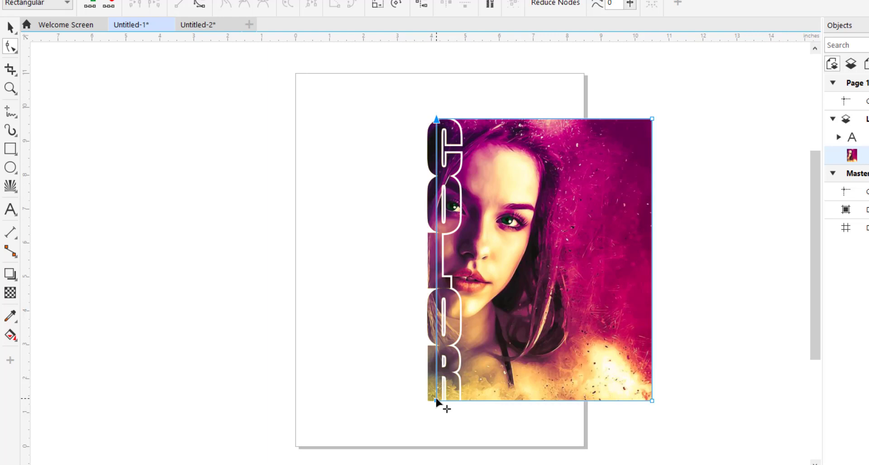
click(10, 27)
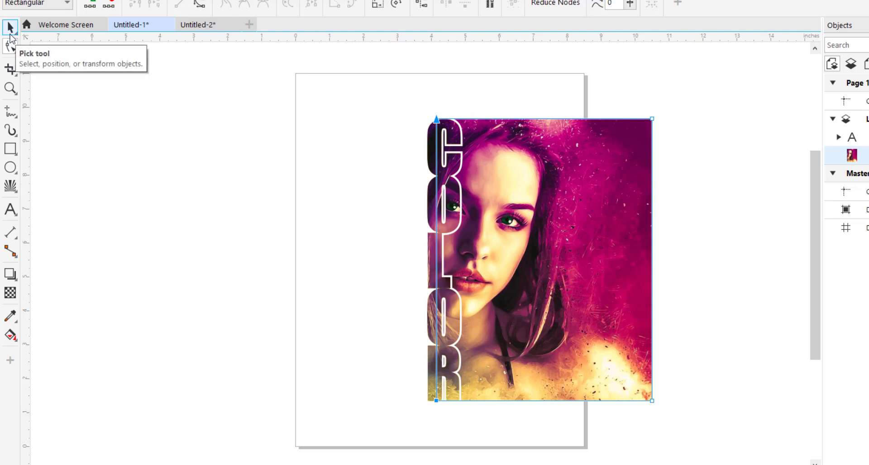
click(10, 32)
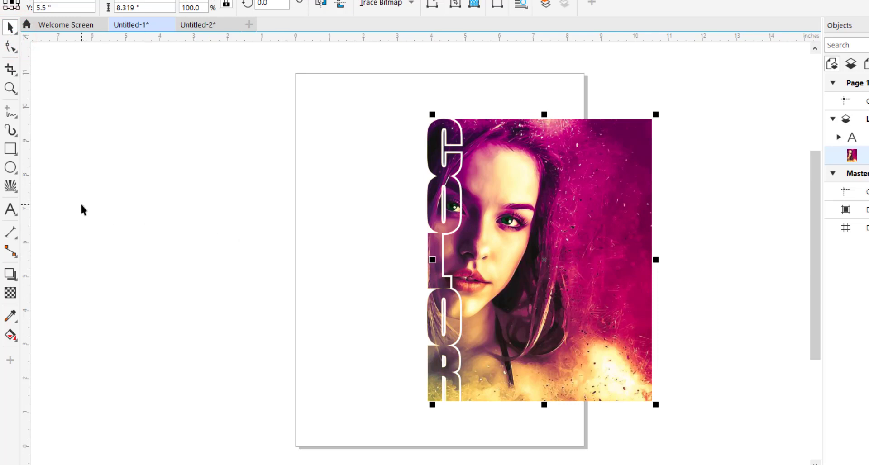
Create a radial Impact burst about 2.8 inches across left of the page, with minimum and maximum line width 0.027"
click(14, 190)
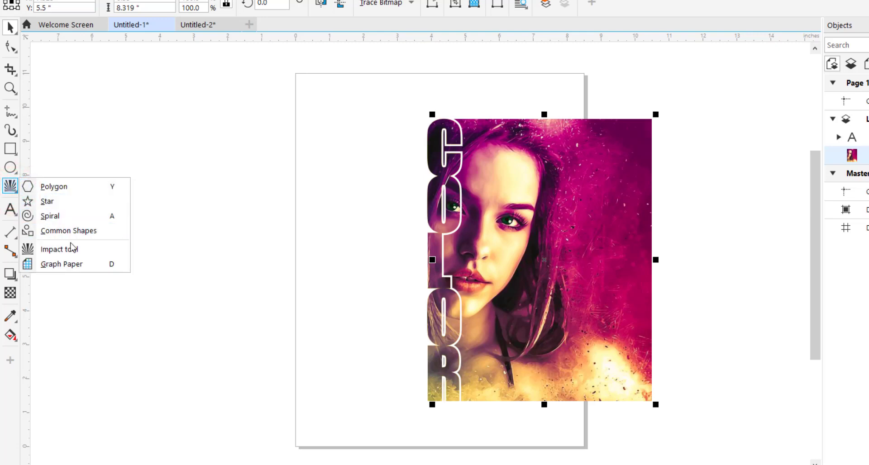
click(69, 252)
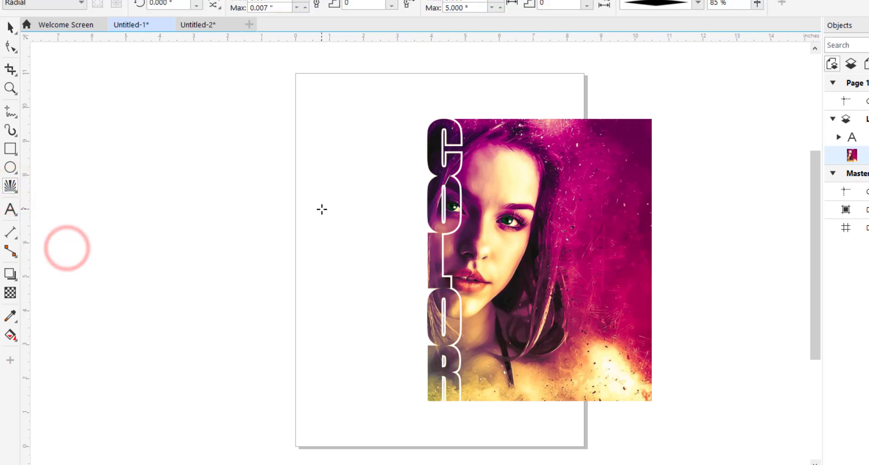
drag(235, 183, 266, 220)
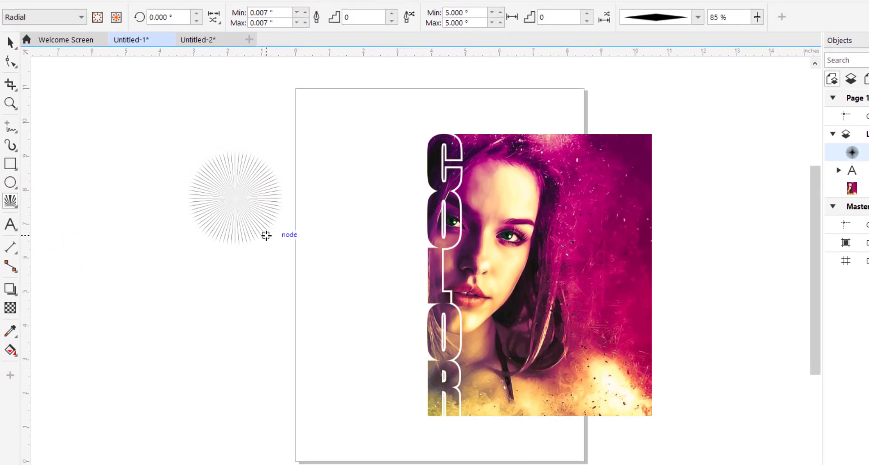
click(306, 21)
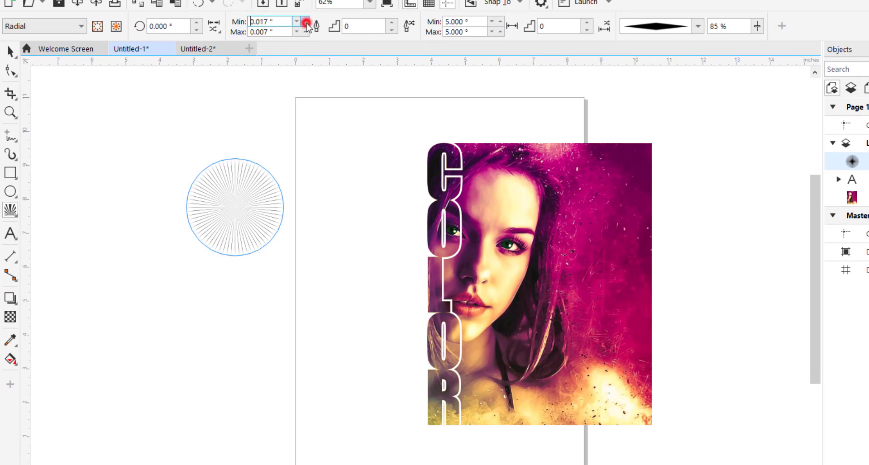
click(305, 22)
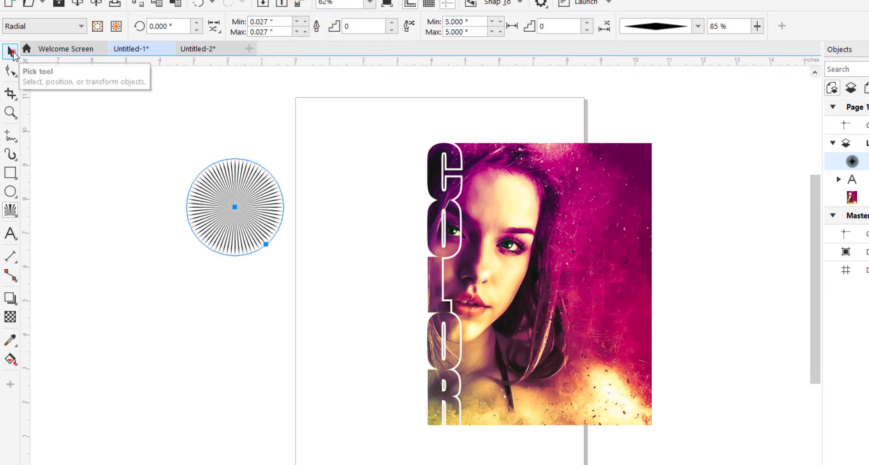
click(10, 51)
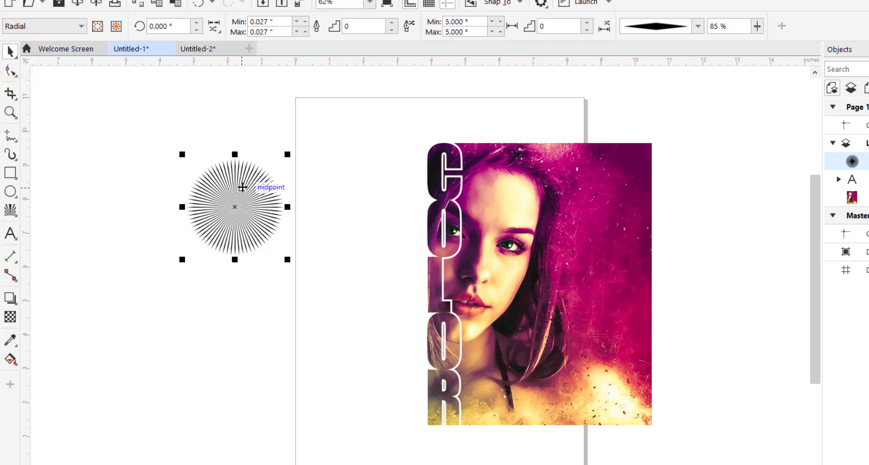
Duplicate the radial burst twice, placing one copy below the original and the other between them toward the page's left edge
drag(240, 186, 219, 180)
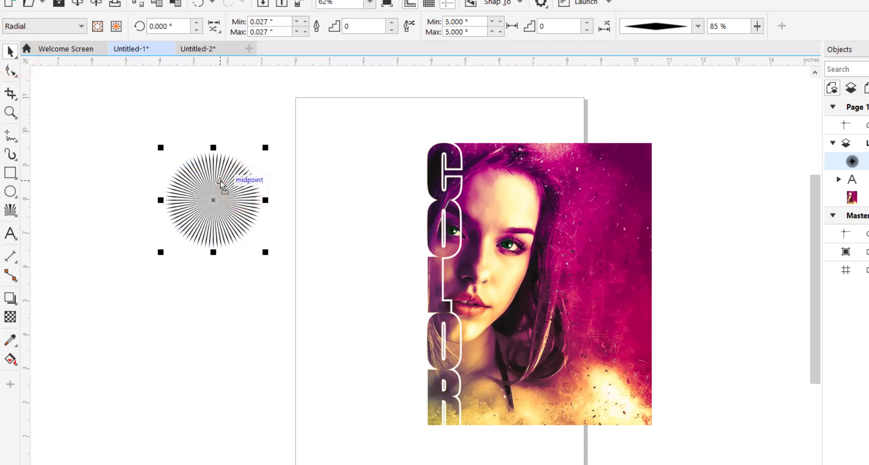
key(ctrl+c)
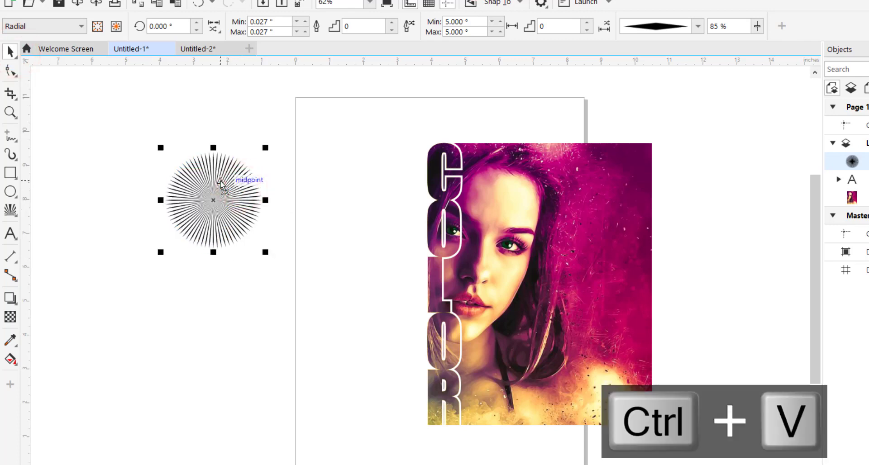
key(ctrl+v)
drag(214, 179, 204, 322)
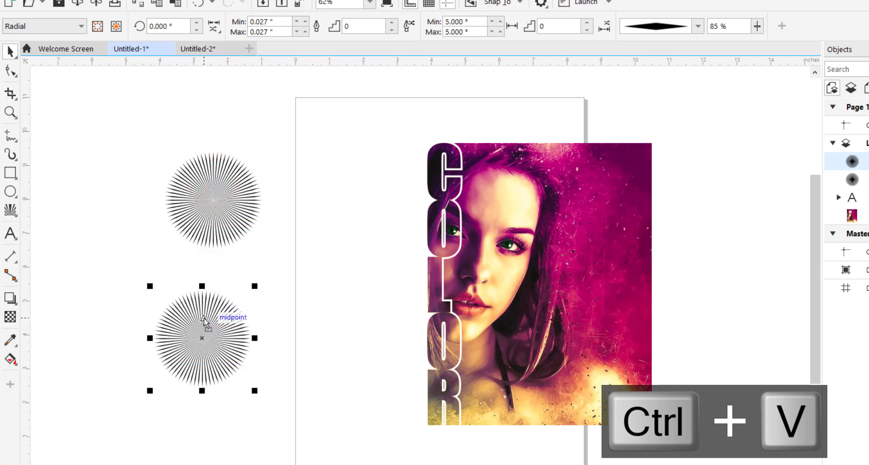
key(ctrl+c)
key(ctrl+v)
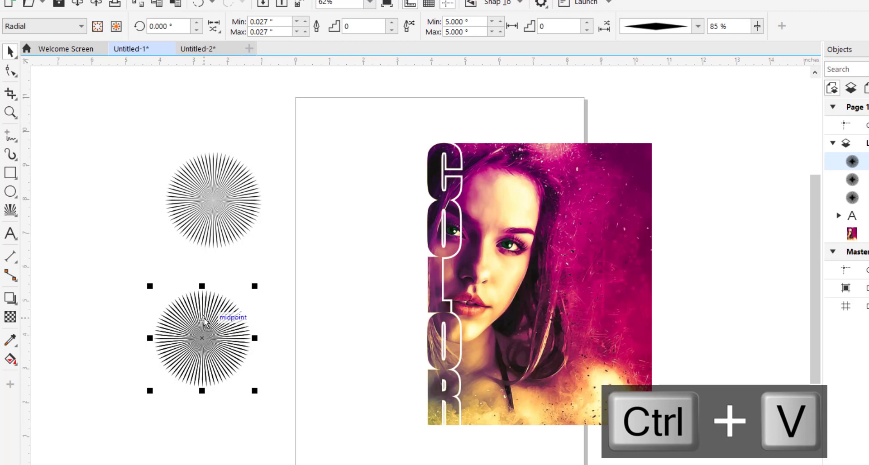
drag(213, 315, 304, 248)
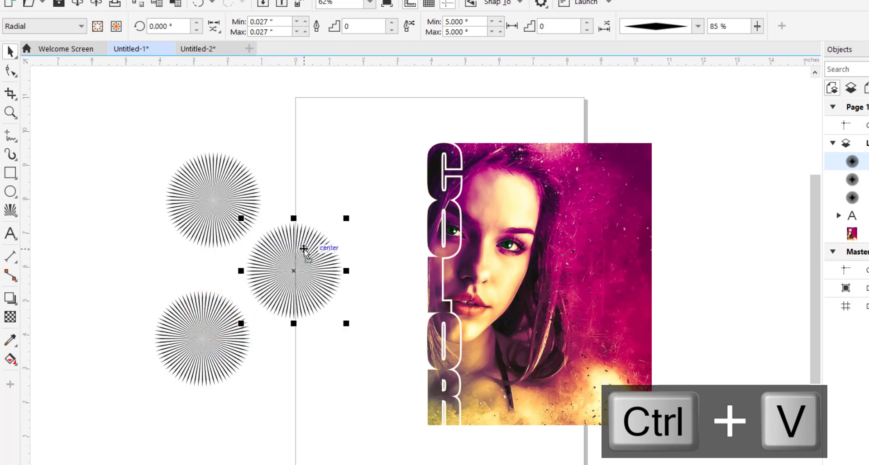
Shrink the middle burst to about 2.2 inches across and enlarge the lower one to about 3.3 inches
drag(346, 218, 326, 236)
click(213, 321)
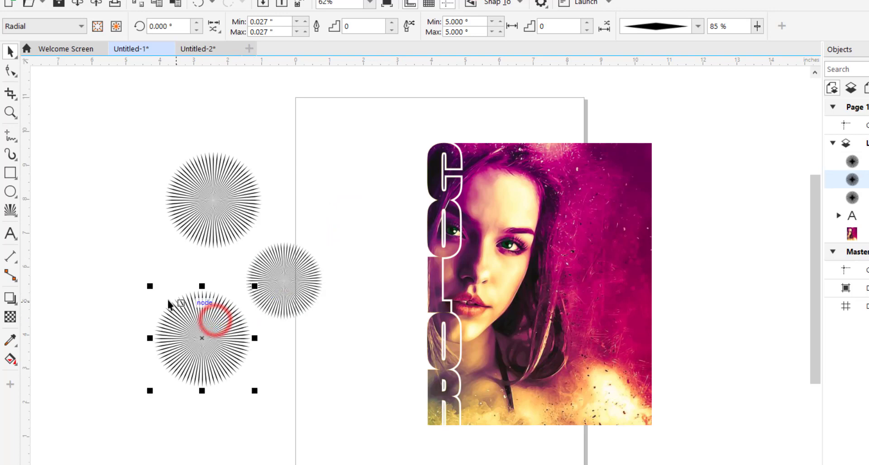
click(151, 287)
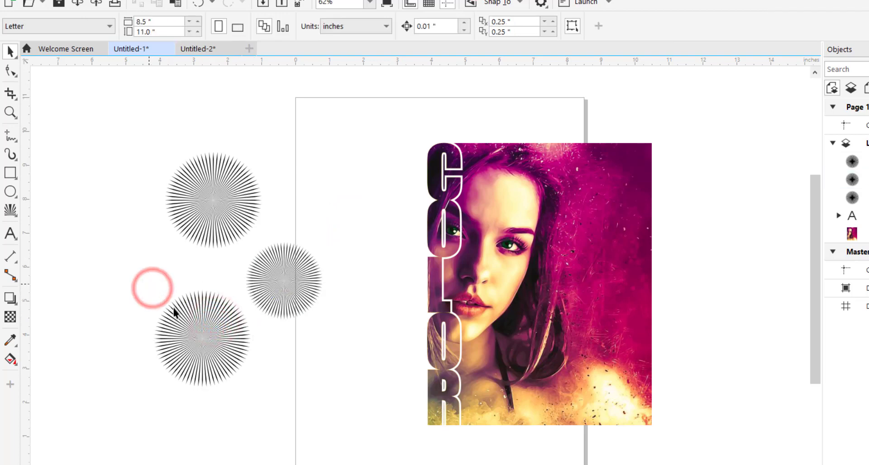
click(188, 322)
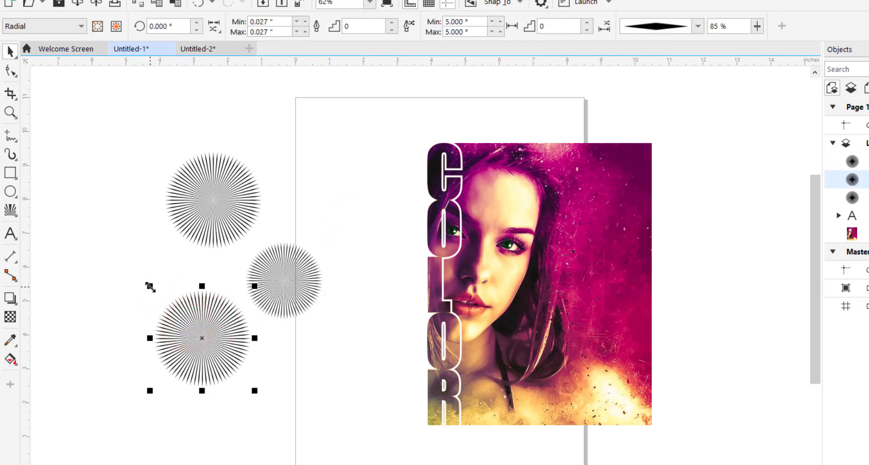
drag(150, 287, 129, 269)
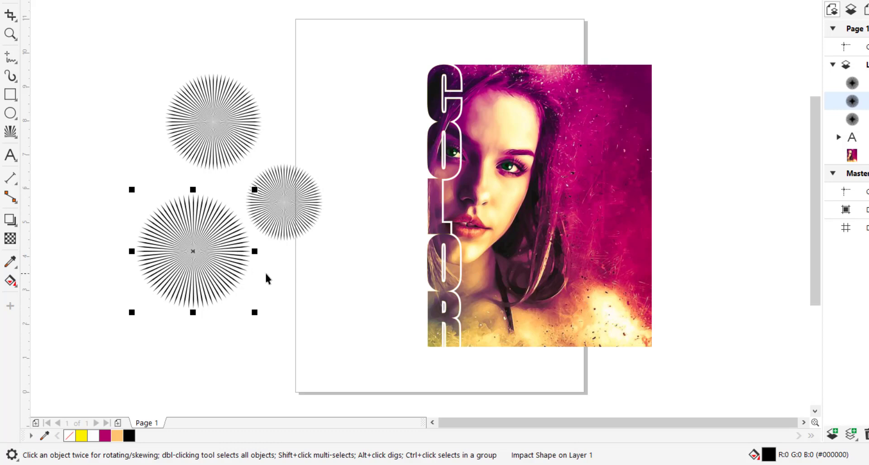
Colour the upper and lower radial bursts magenta (#B20067) and the small middle burst light orange (#FFC56F)
click(105, 436)
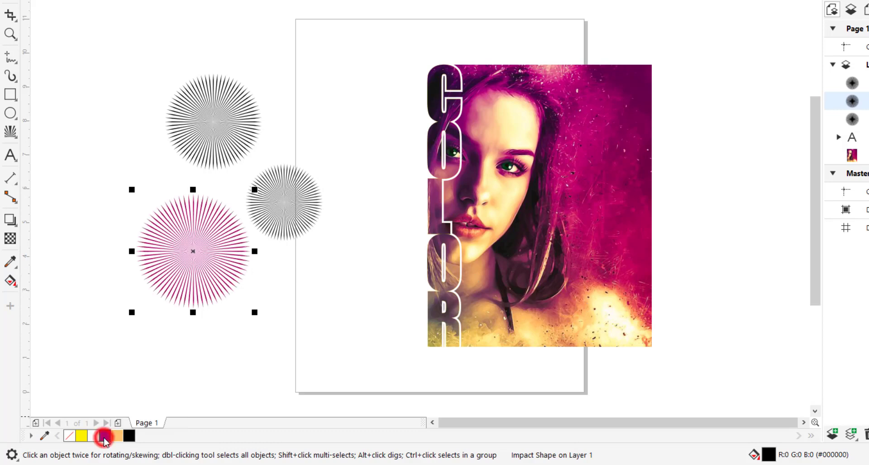
click(267, 212)
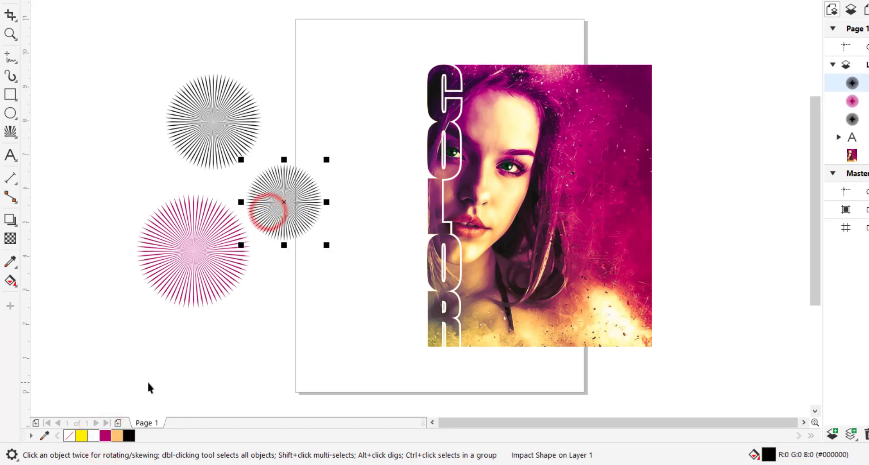
click(118, 436)
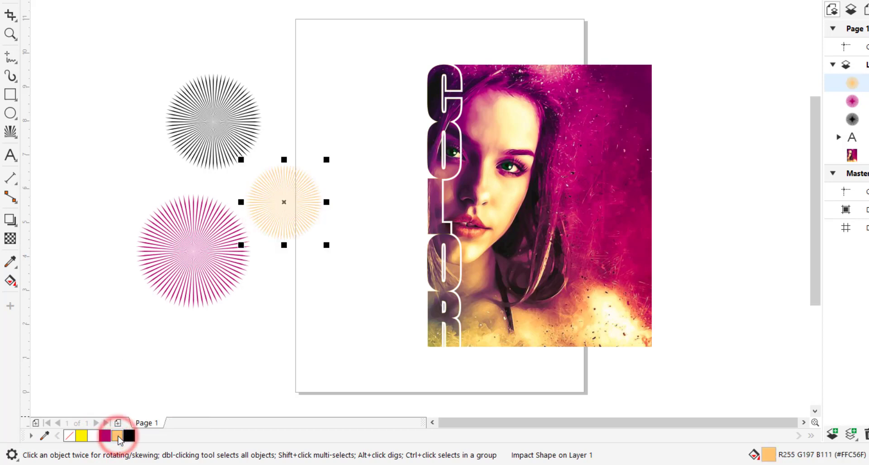
click(214, 158)
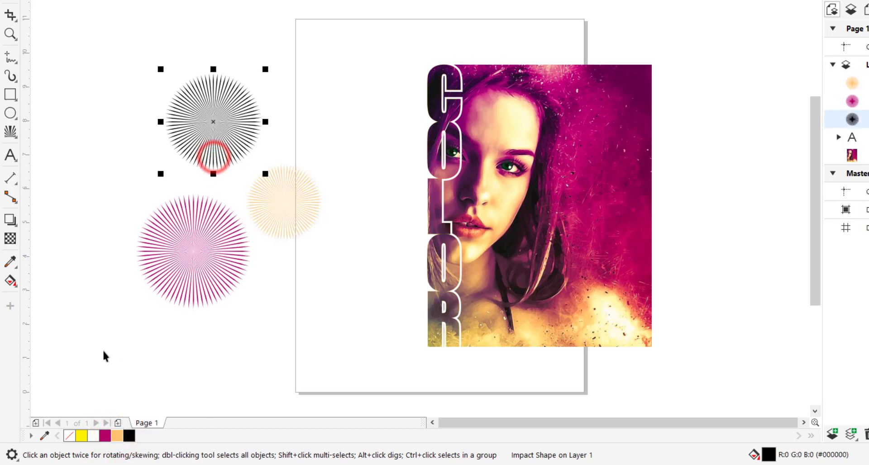
click(105, 436)
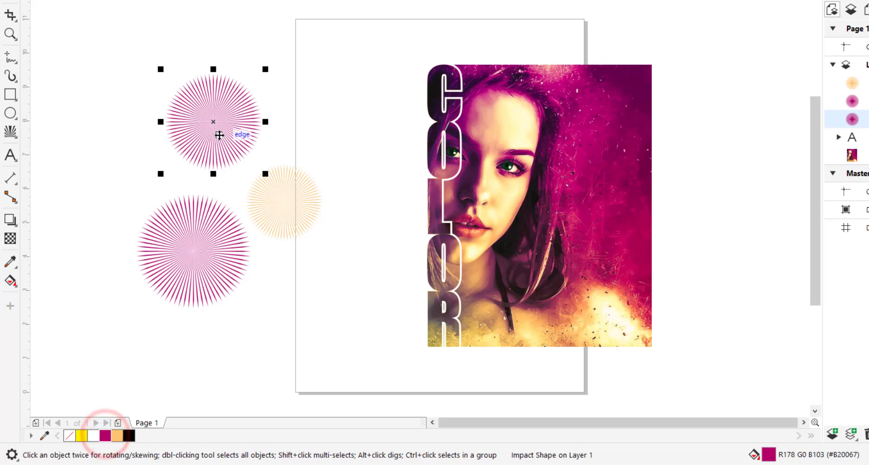
Arrange the bursts left of the COLOR text: orange beside the C, smaller magenta below it, and the largest overlapping the lower letters
drag(272, 194, 380, 96)
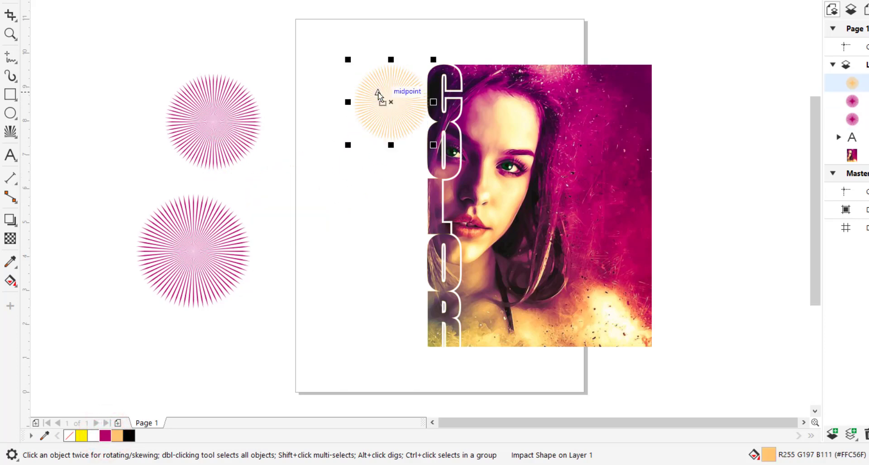
drag(238, 115, 382, 193)
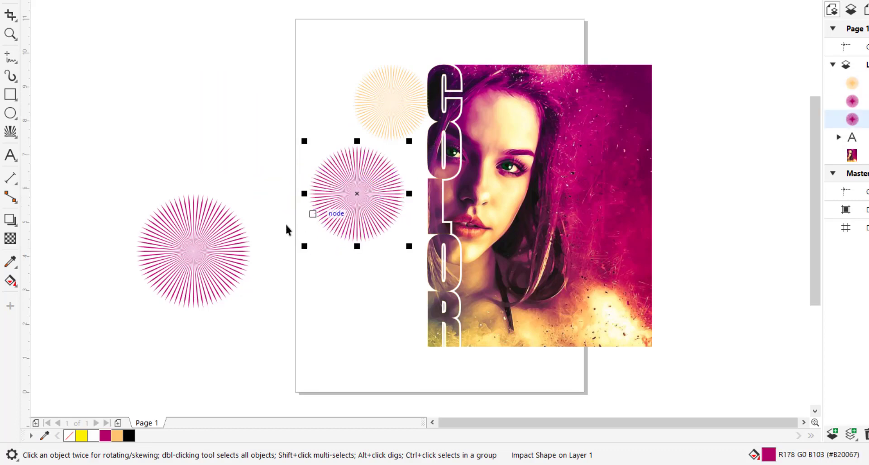
click(205, 244)
drag(205, 244, 403, 281)
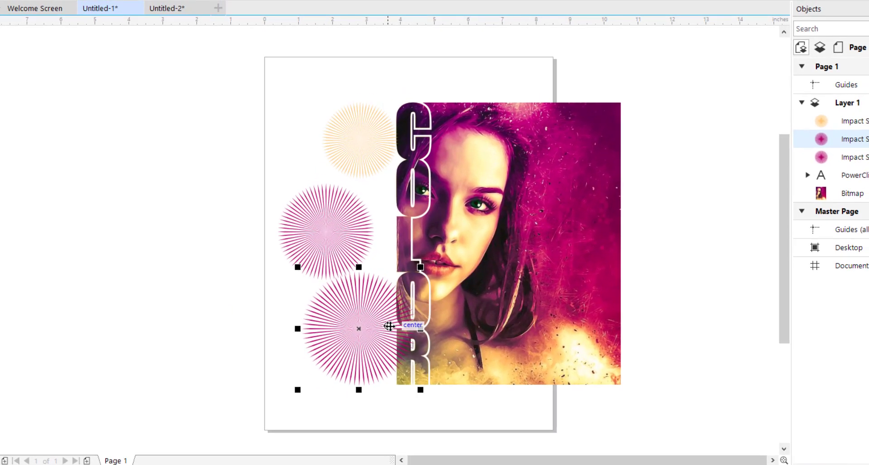
Send the large lower magenta burst to the back of the page, behind the lettering and portrait
right_click(389, 325)
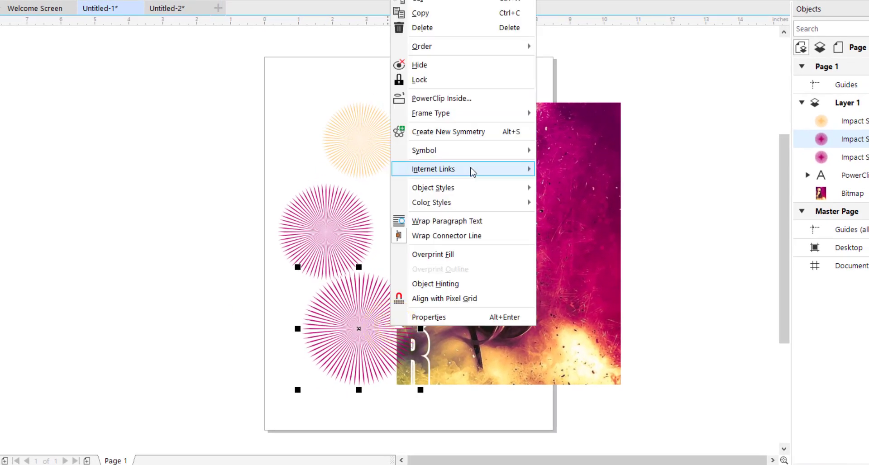
mouse_move(513, 50)
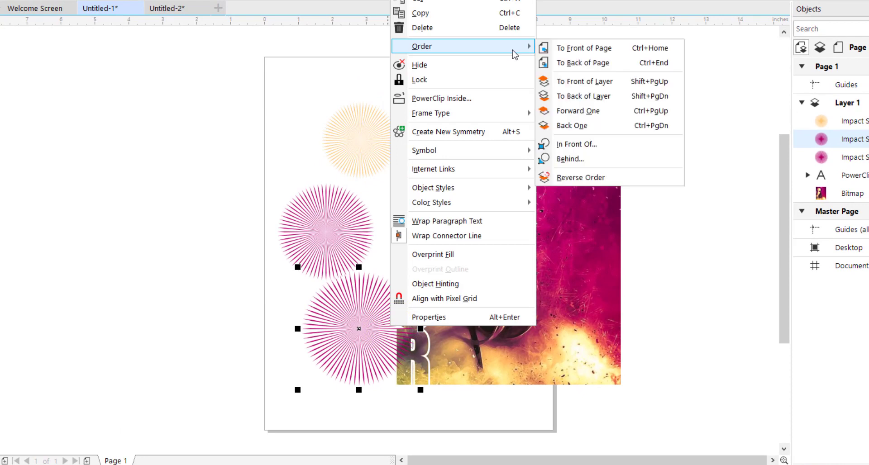
click(581, 64)
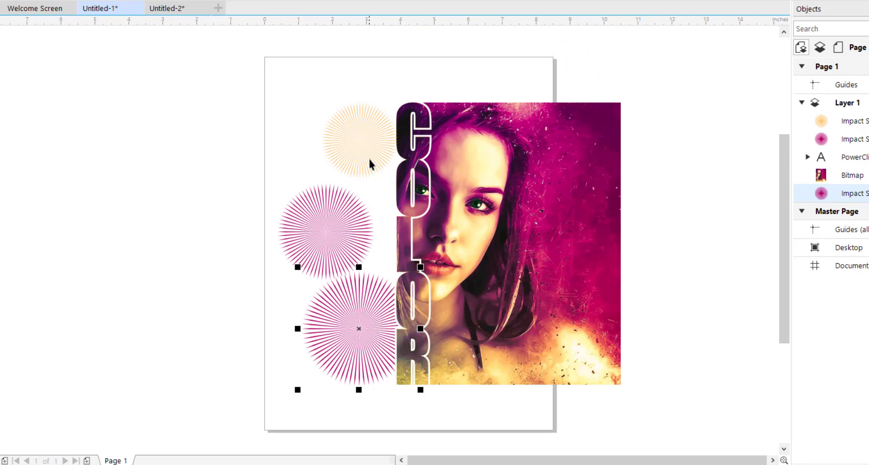
Shift the orange burst slightly right to overlap the letter C and send it to the back of the page
drag(369, 160, 379, 161)
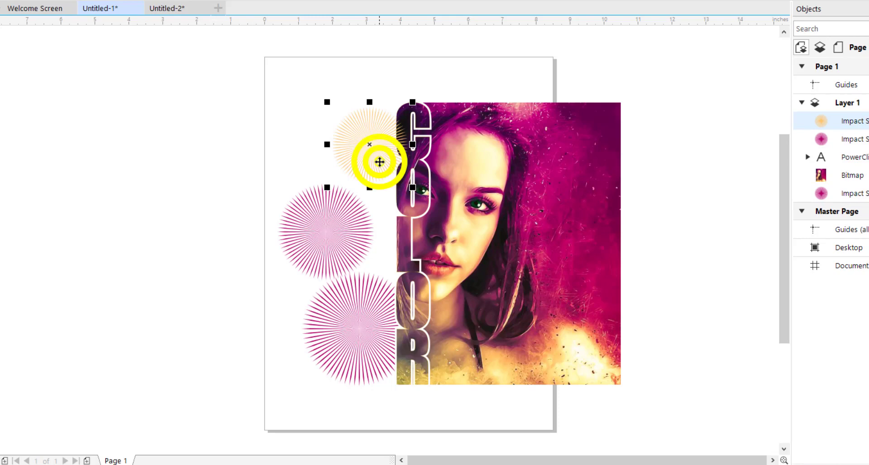
right_click(379, 162)
click(481, 222)
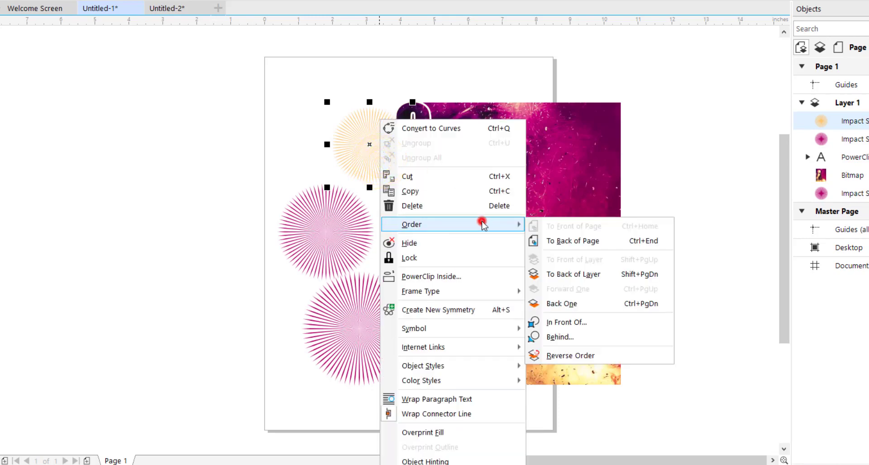
click(556, 240)
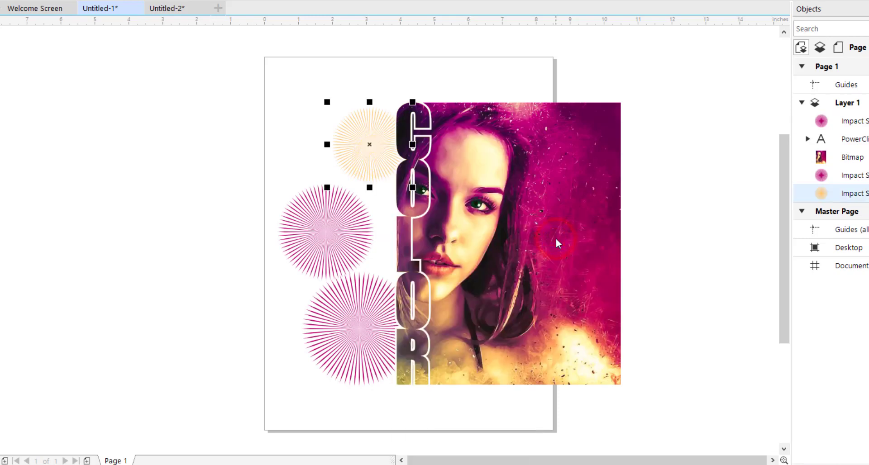
click(218, 219)
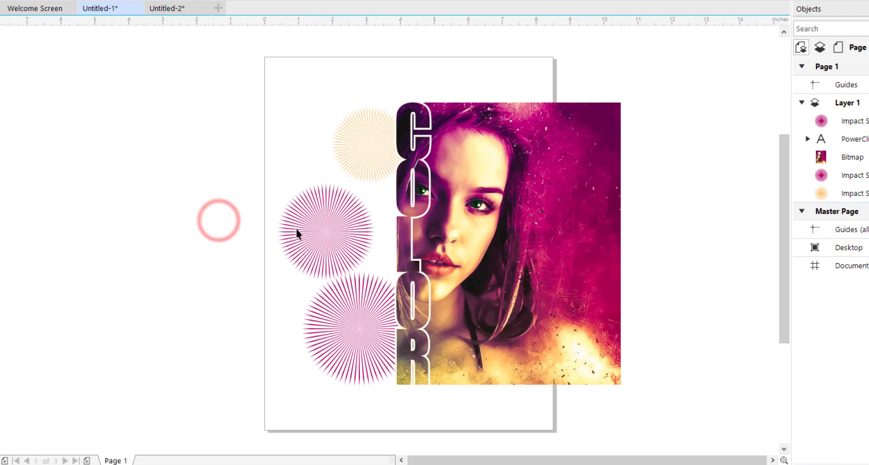
Move the smaller magenta burst slightly up, between the orange burst and the large magenta one
click(296, 229)
drag(296, 229, 299, 221)
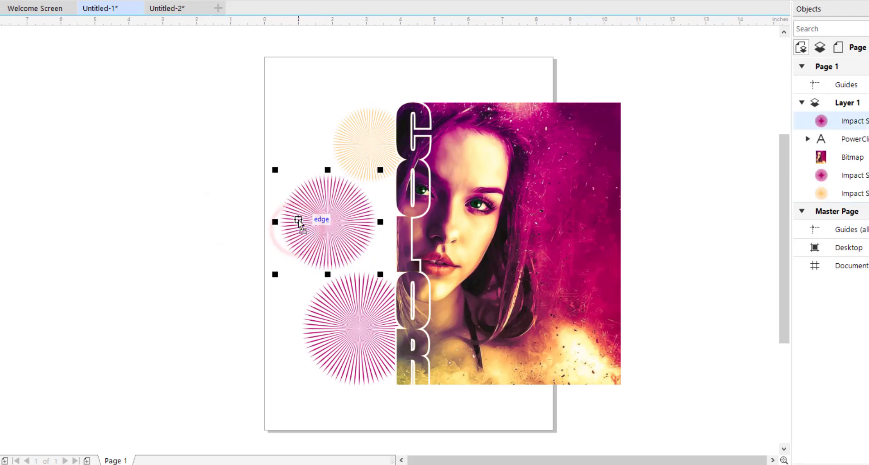
click(201, 189)
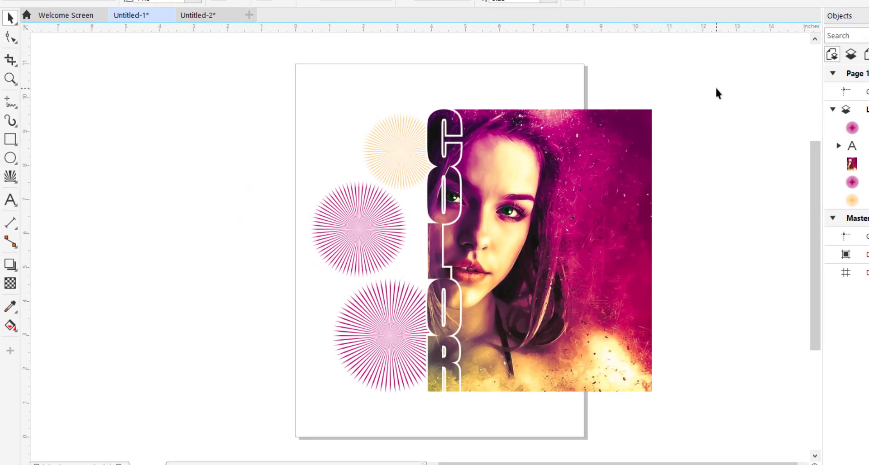
click(10, 77)
drag(285, 97, 677, 416)
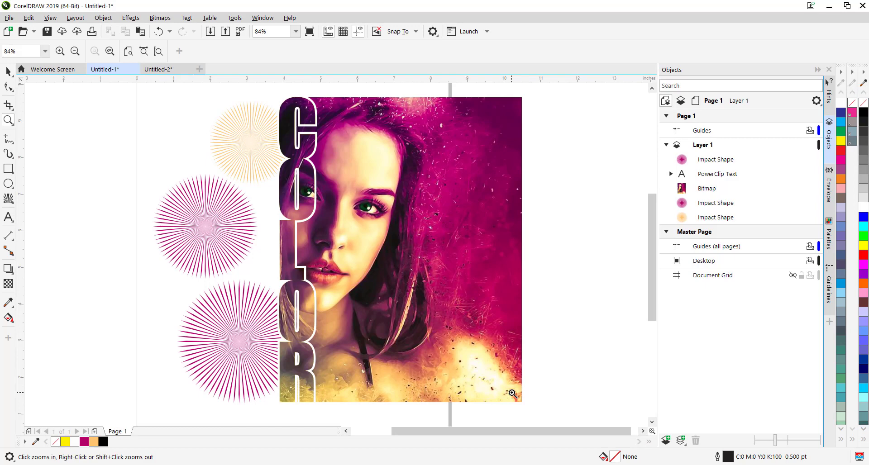
key(space)
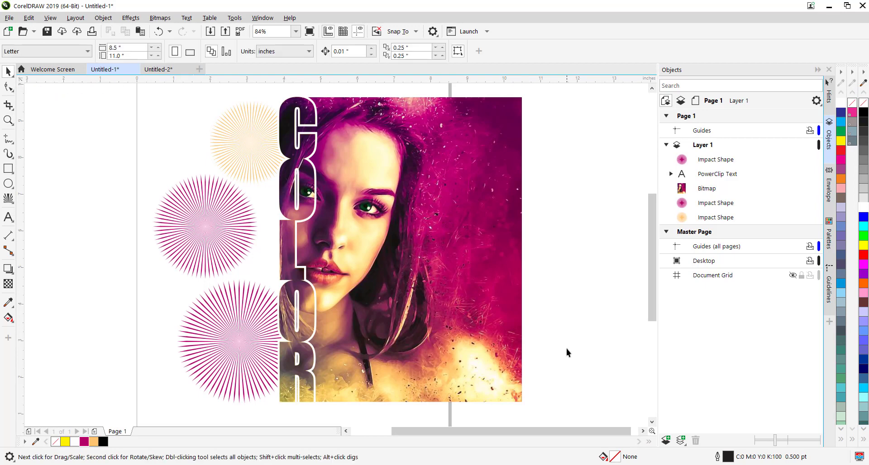